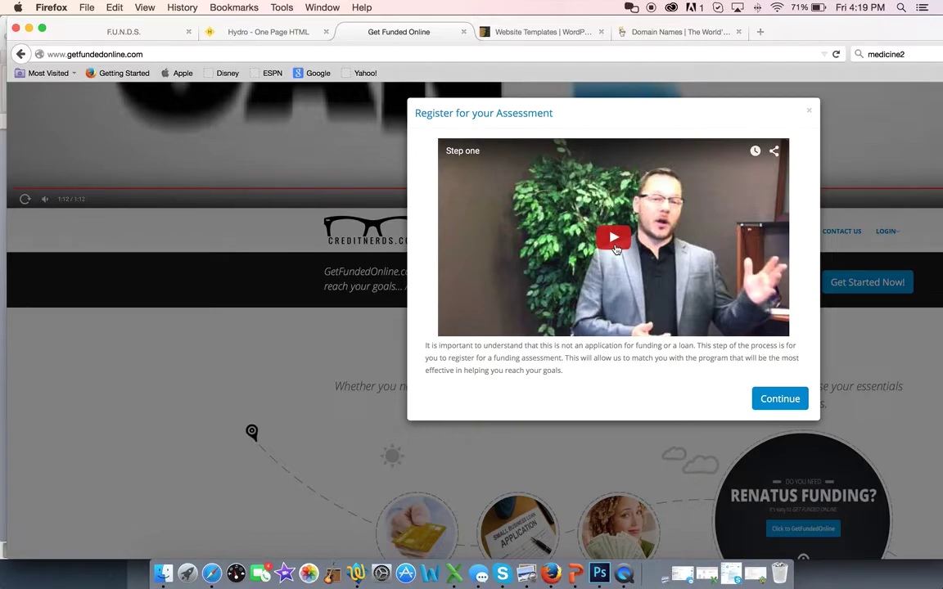
- Play the step-one video, continue to Step Two, and open the enroller list
{"action": "left_click", "coordinate": [616, 249]}
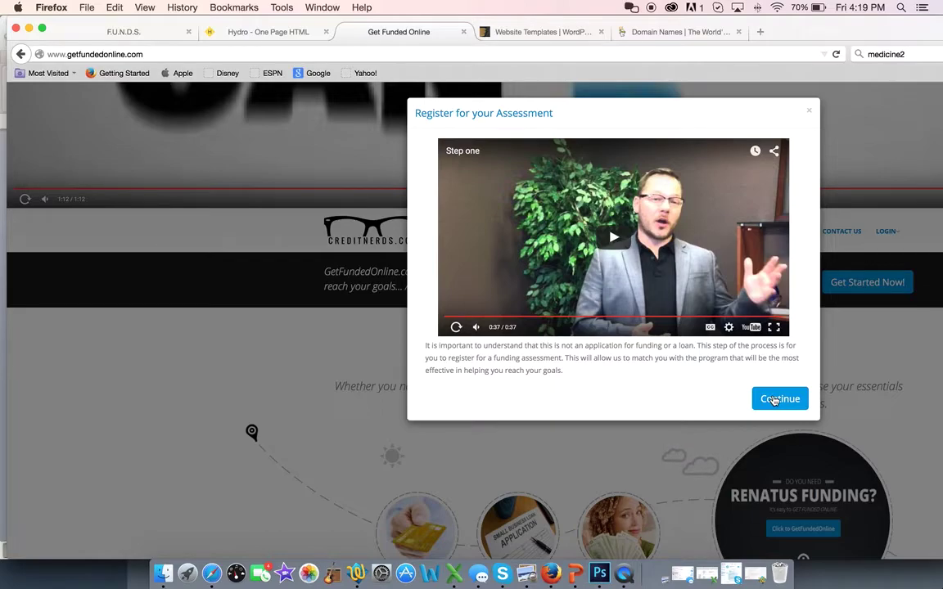
{"action": "left_click", "coordinate": [774, 401]}
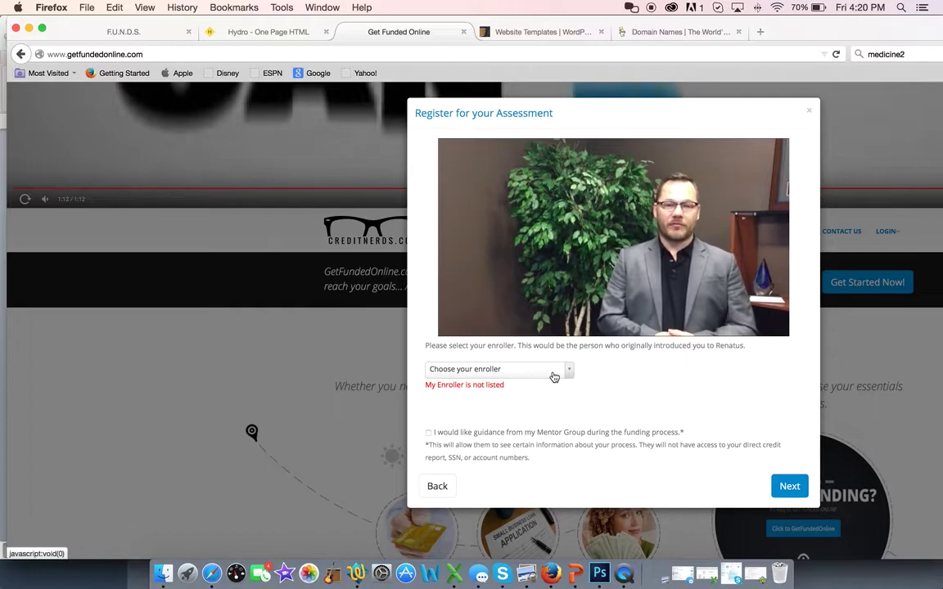
{"action": "left_click", "coordinate": [554, 376]}
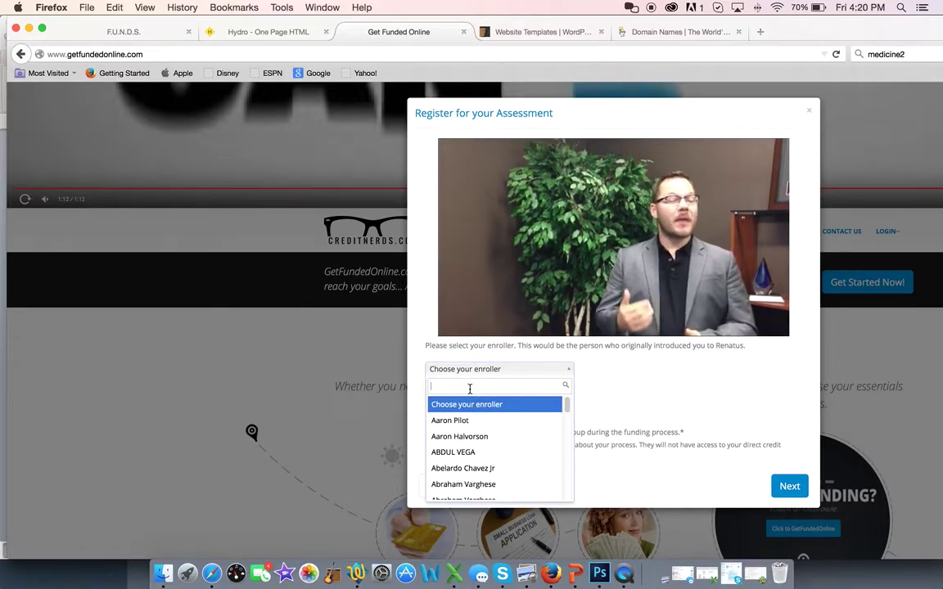
- Search for and select the enroller, tick Mentor Group guidance, and advance to the personal details form
{"action": "type", "text": "nanci"}
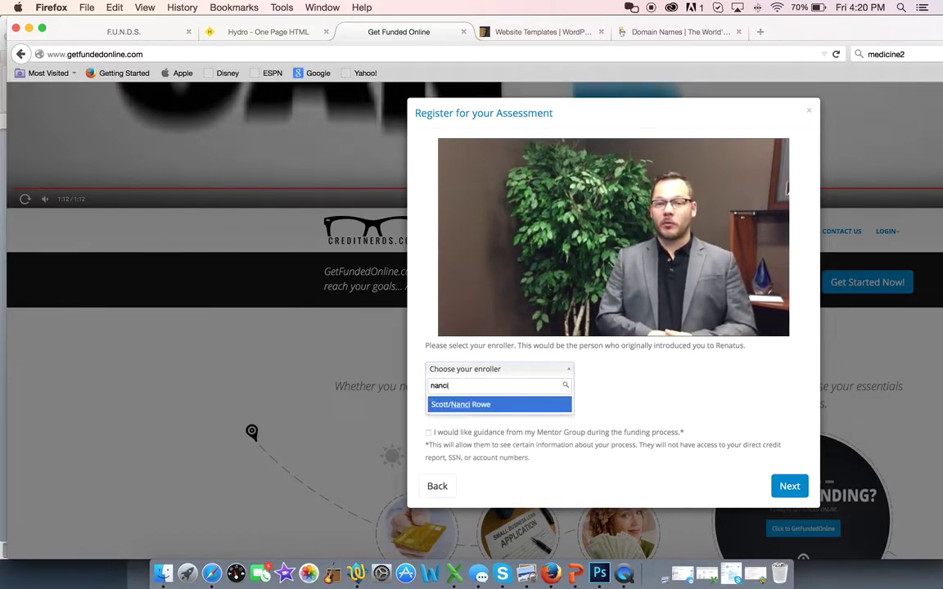
{"action": "left_click", "coordinate": [475, 404]}
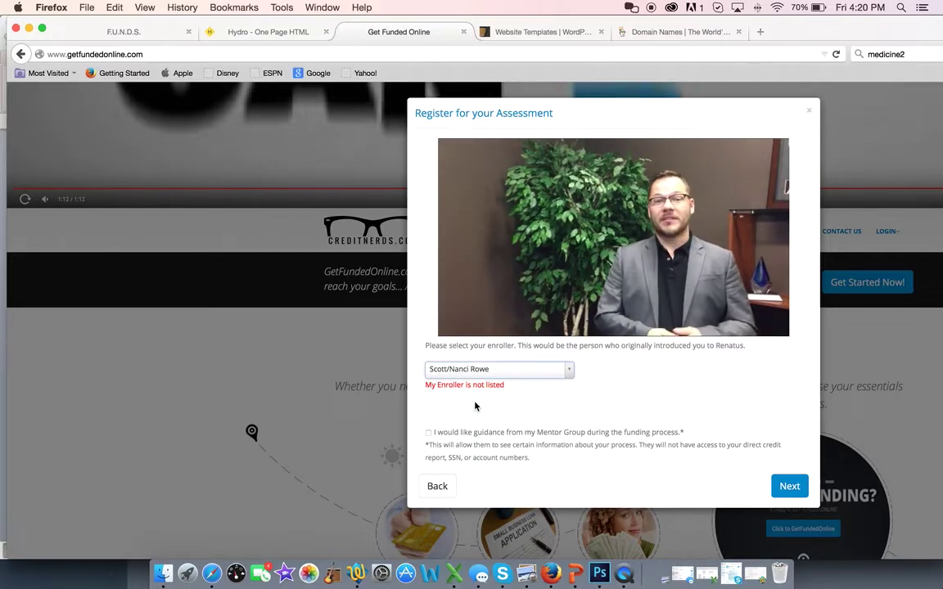
{"action": "mouse_move", "coordinate": [637, 318]}
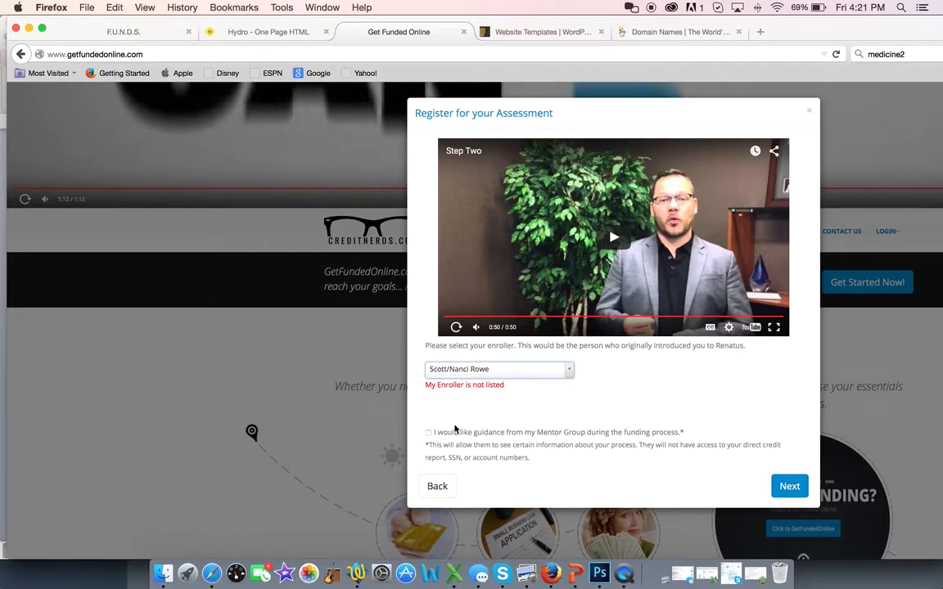
{"action": "left_click", "coordinate": [429, 433]}
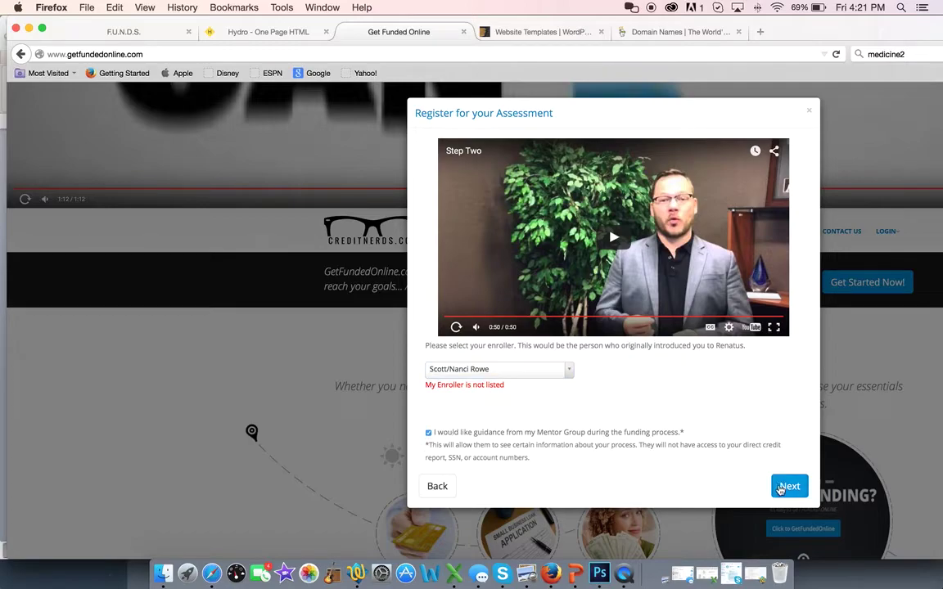
{"action": "left_click", "coordinate": [789, 486]}
{"action": "left_click", "coordinate": [461, 161]}
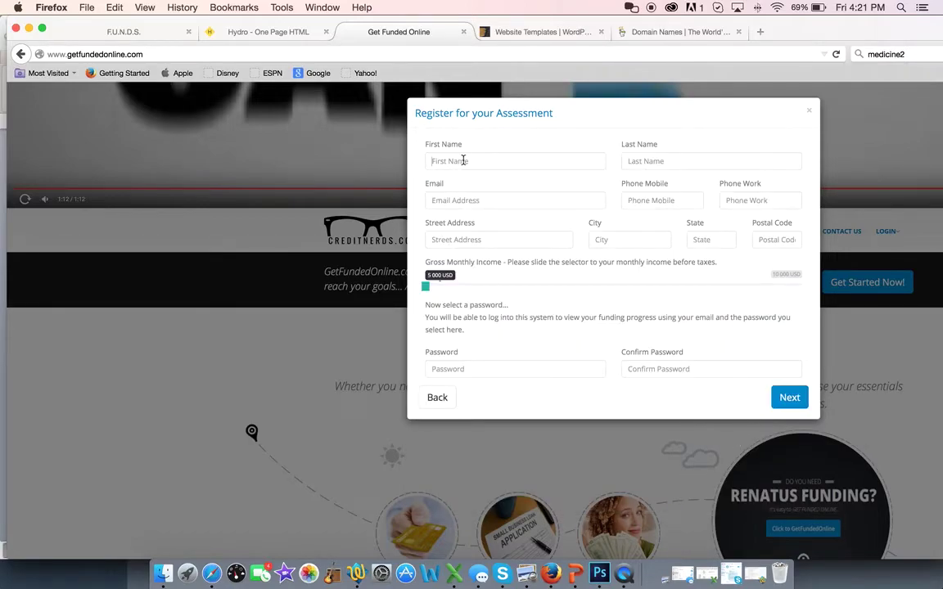
- Enter the applicant's first and last name, email address, and mobile and work phone numbers
{"action": "type", "text": "Testley"}
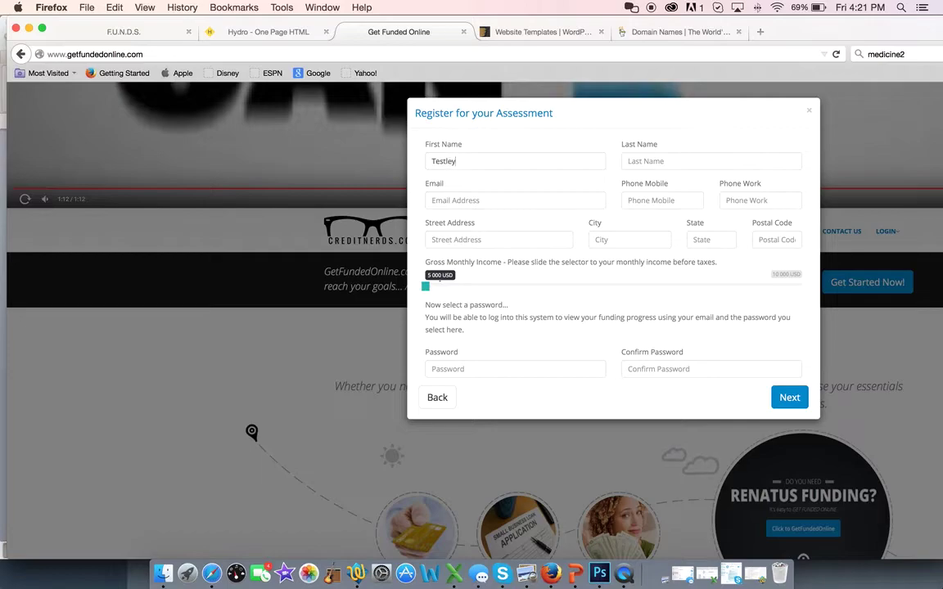
{"action": "key", "text": "Tab"}
{"action": "type", "text": "Snipes"}
{"action": "left_click", "coordinate": [440, 200]}
{"action": "type", "text": "hjghjgjhg"}
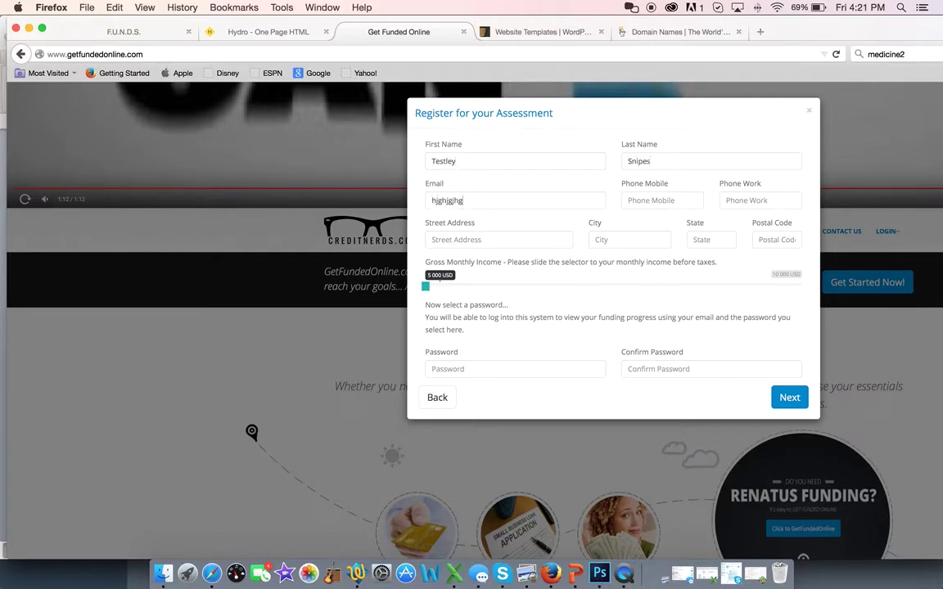
{"action": "type", "text": "@jhghjg."}
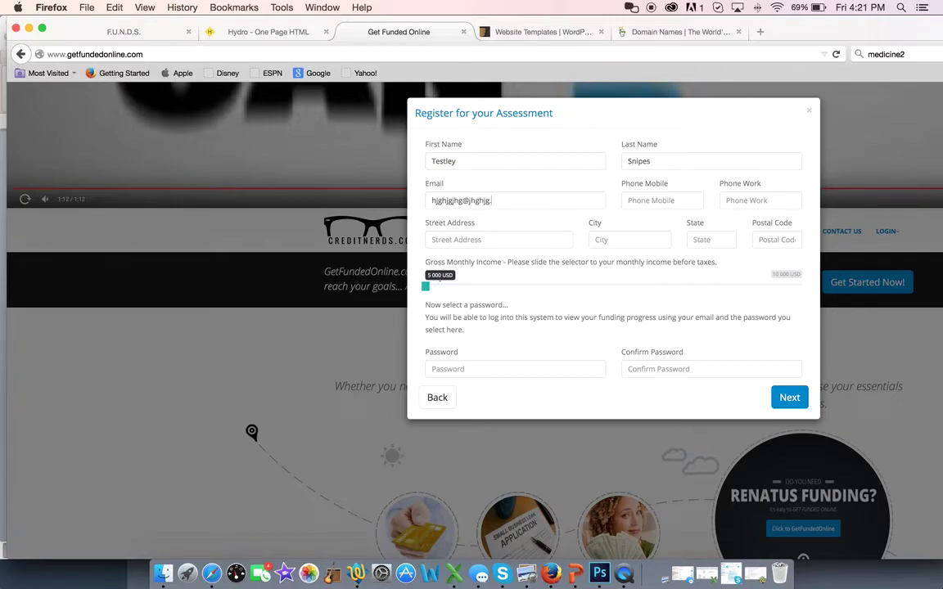
{"action": "type", "text": "com"}
{"action": "key", "text": "Tab"}
{"action": "type", "text": "8768768768"}
{"action": "key", "text": "Tab"}
{"action": "type", "text": "876-876-8768"}
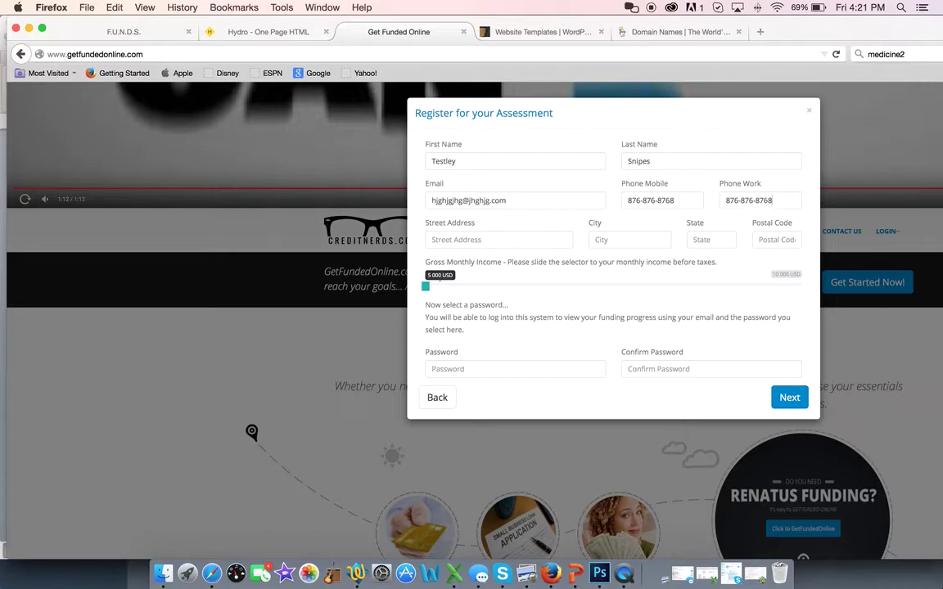
- Fill in the applicant's street address, city, state and postal code
{"action": "key", "text": "Tab"}
{"action": "type", "text": "hgfhjgfgjfjhgf"}
{"action": "key", "text": "Tab"}
{"action": "type", "text": "jhgfjhgf"}
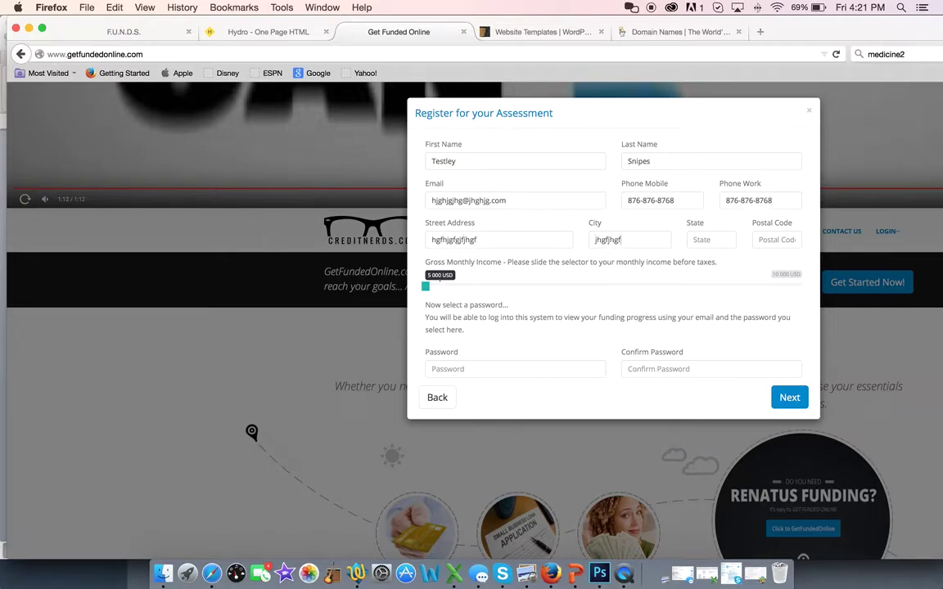
{"action": "key", "text": "Tab"}
{"action": "type", "text": "j"}
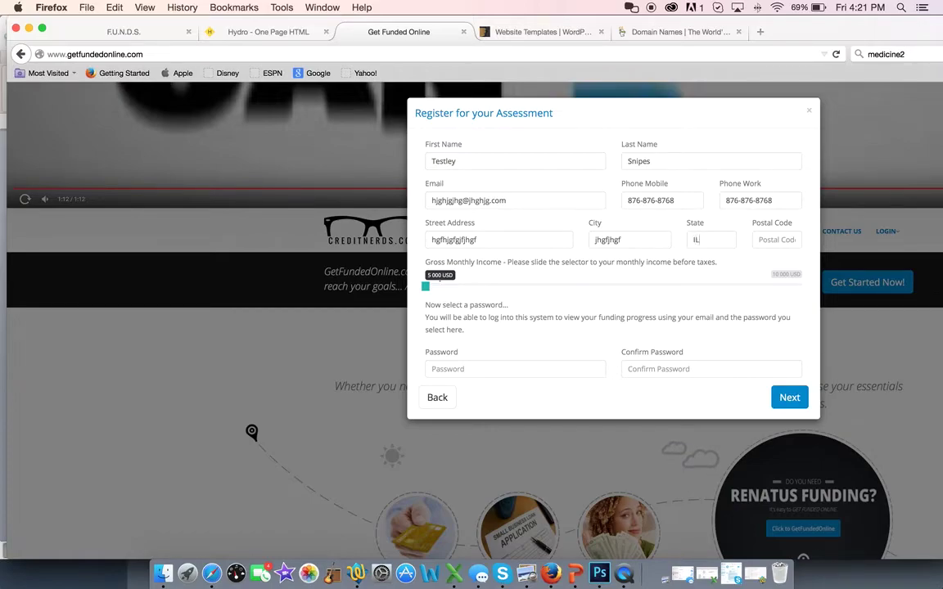
{"action": "key", "text": "Tab"}
{"action": "type", "text": "606"}
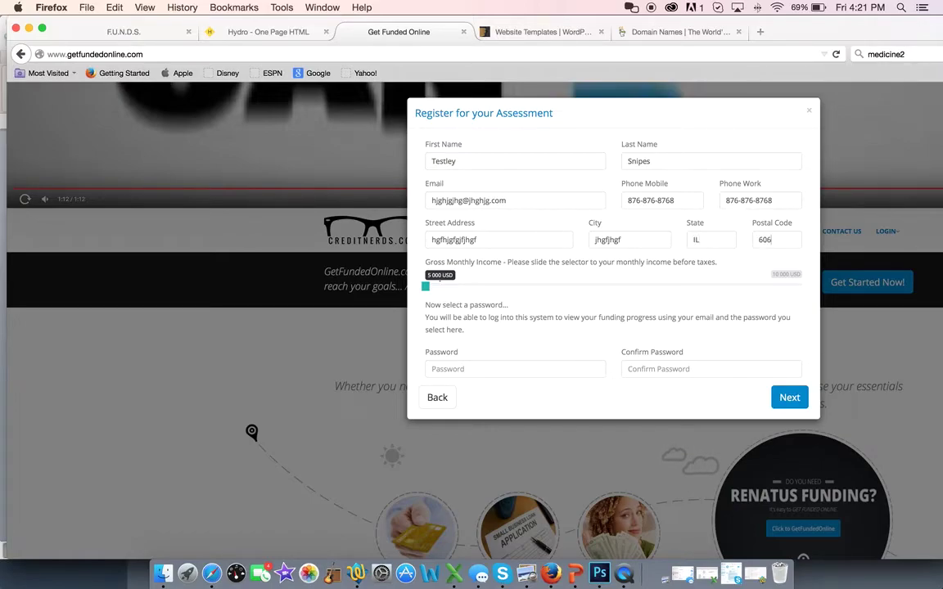
{"action": "type", "text": "41"}
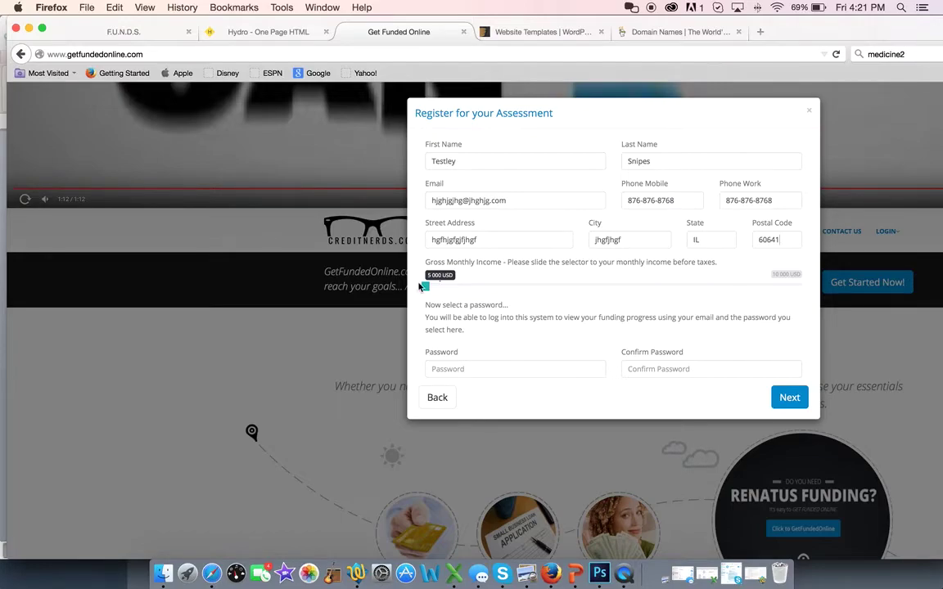
- Set gross monthly income to 10 000 USD, enter and confirm the account password, and submit
{"action": "left_click_drag", "start_coordinate": [426, 286], "coordinate": [829, 287]}
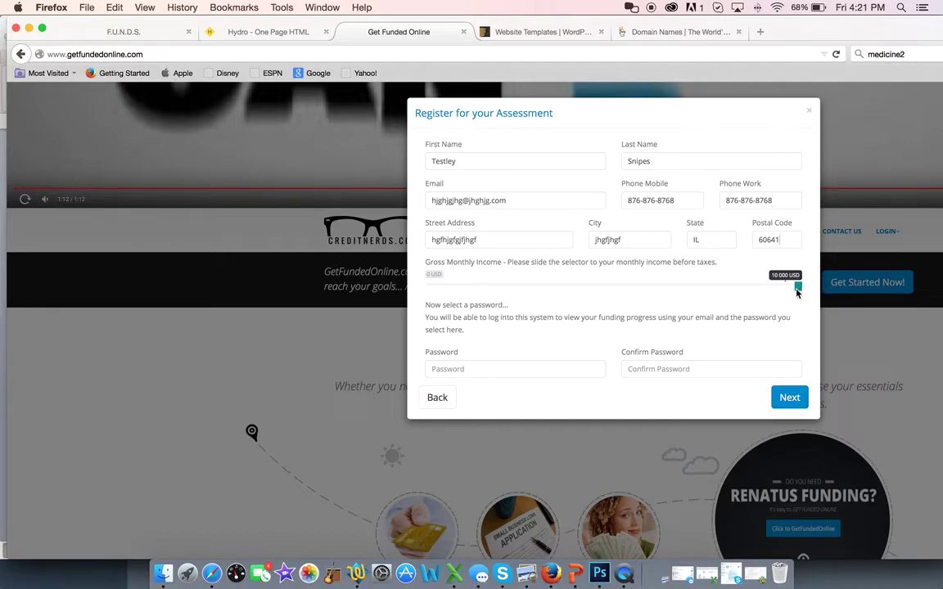
{"action": "left_click", "coordinate": [443, 372]}
{"action": "type", "text": "tester"}
{"action": "key", "text": "Tab"}
{"action": "type", "text": "t"}
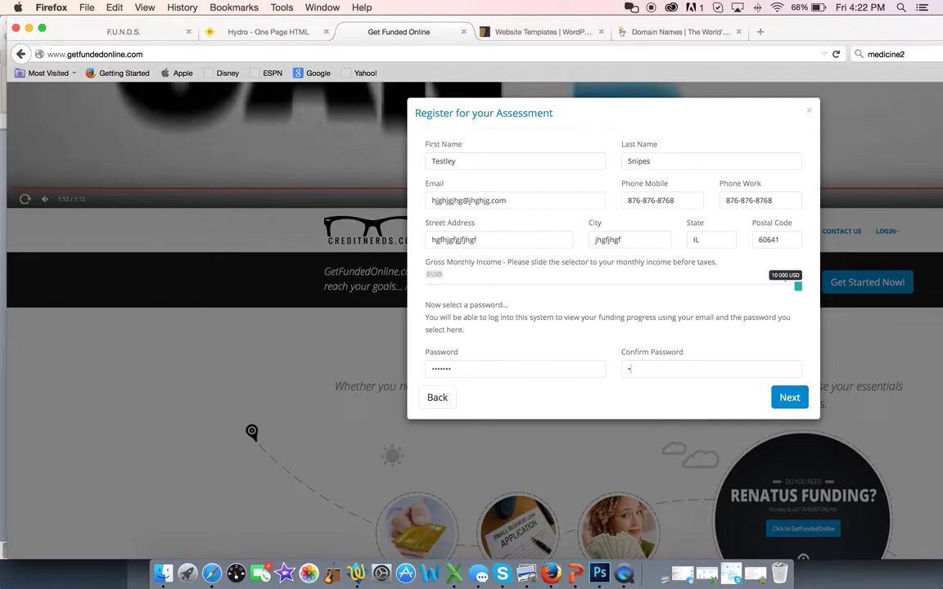
{"action": "type", "text": "ester"}
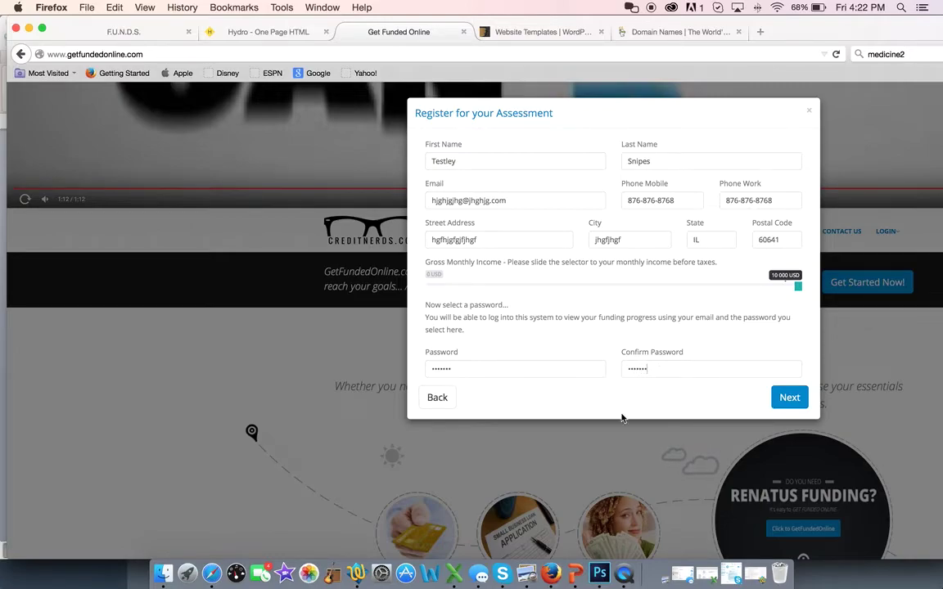
{"action": "left_click", "coordinate": [790, 398]}
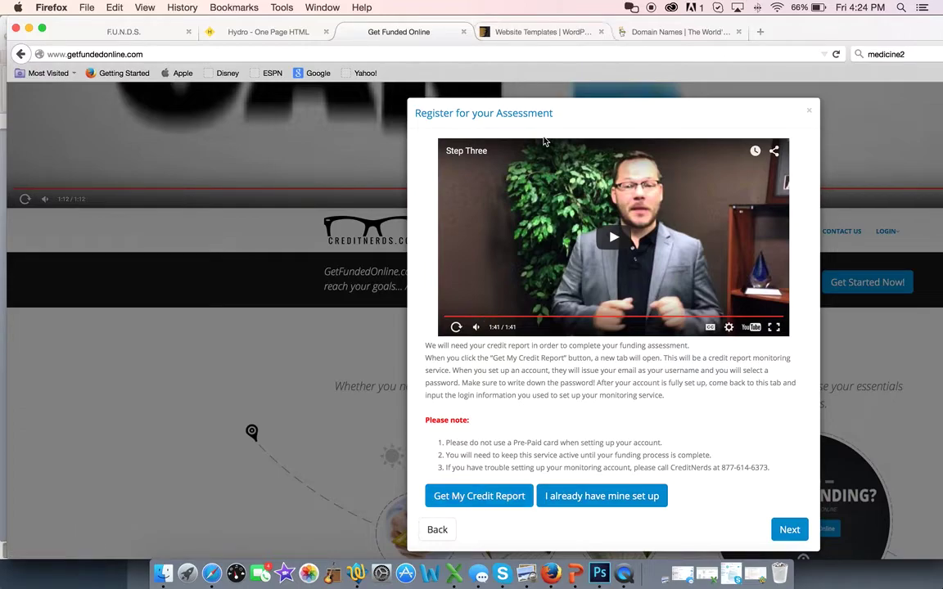
- Open the FreeScore360 credit report sign-up site from the Step Three credit-report screen
{"action": "left_click", "coordinate": [465, 497]}
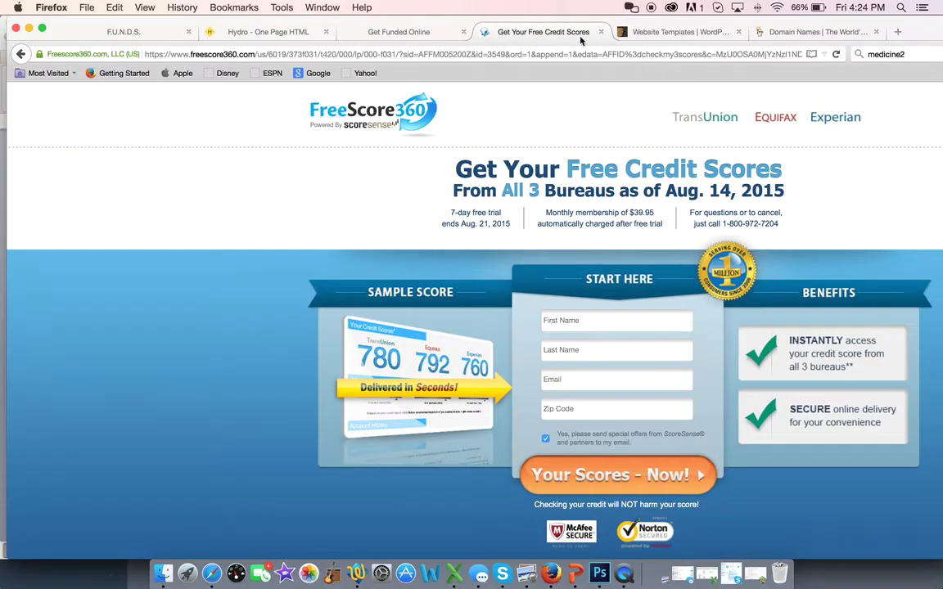
- Close the FreeScore360 tab, enter the credit monitoring login email and password, and proceed to the statements
{"action": "left_click", "coordinate": [600, 32]}
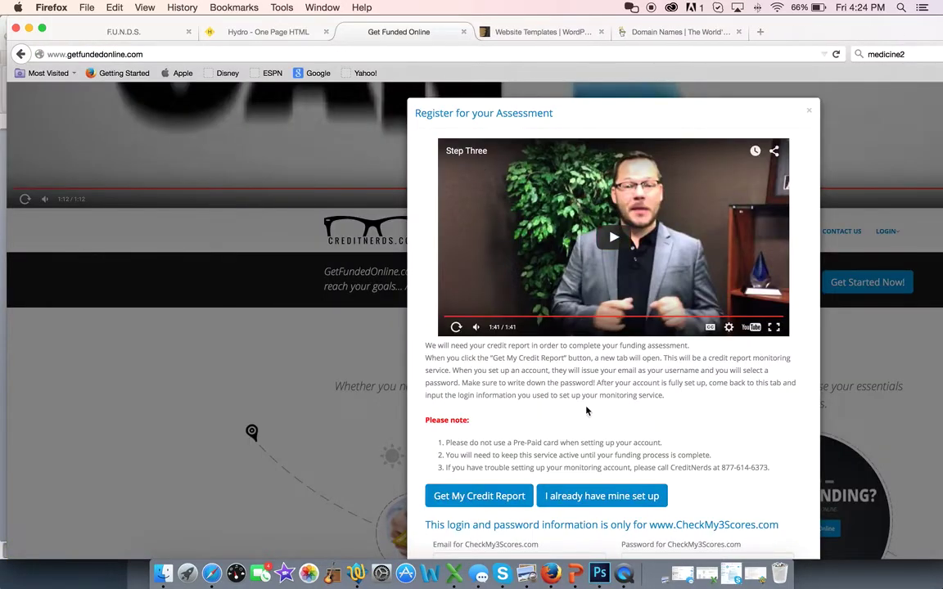
{"action": "scroll", "coordinate": [586, 412], "scroll_direction": "down", "scroll_amount": 2}
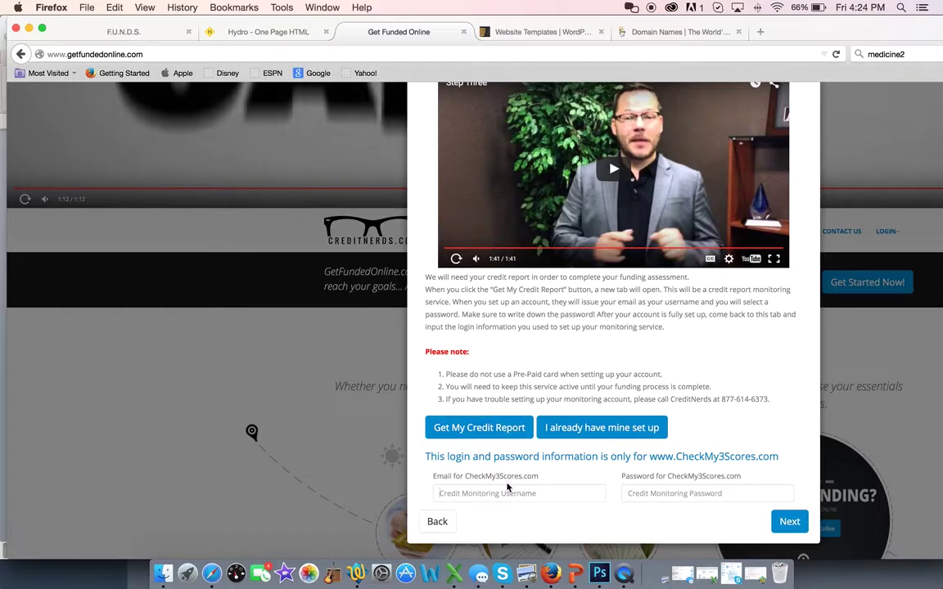
{"action": "left_click", "coordinate": [496, 499]}
{"action": "type", "text": "ghfhgfghf@jhgjhg"}
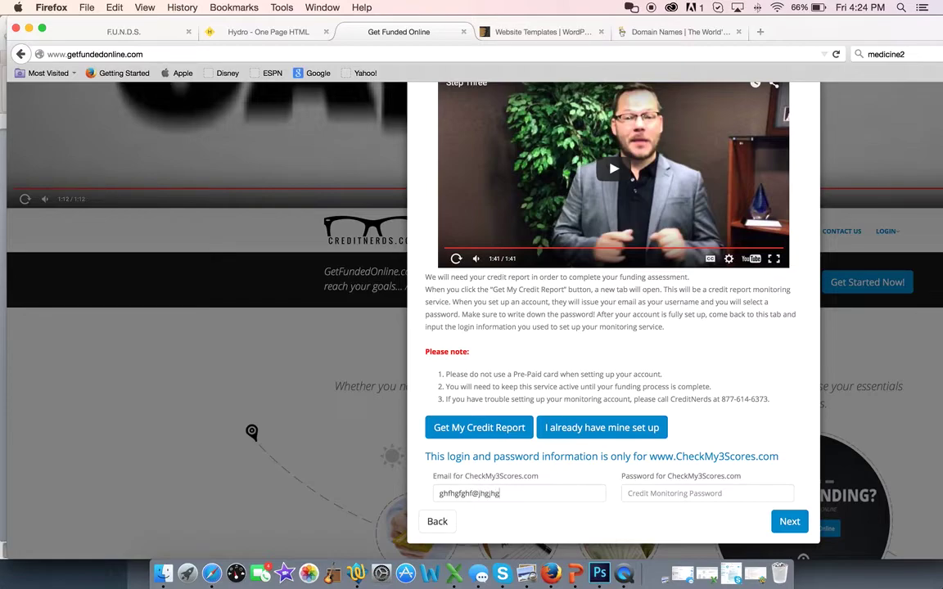
{"action": "type", "text": "jkg.com"}
{"action": "left_click", "coordinate": [645, 495]}
{"action": "type", "text": "p"}
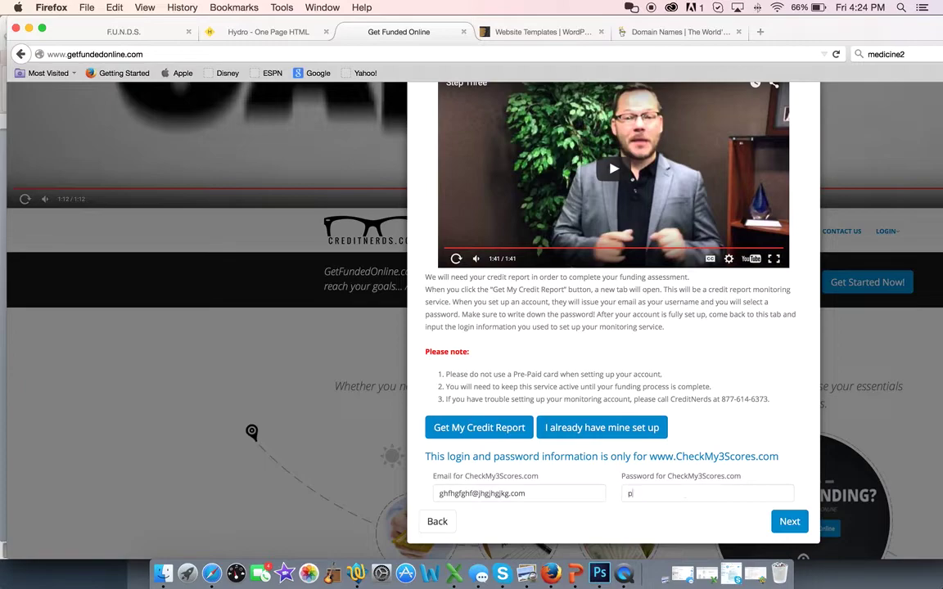
{"action": "type", "text": "assword123"}
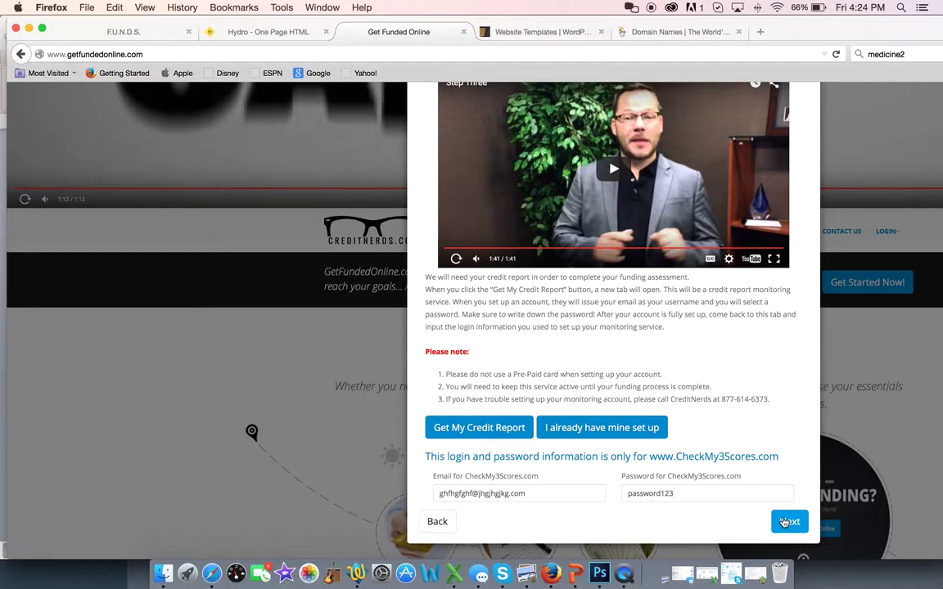
{"action": "left_click", "coordinate": [786, 522]}
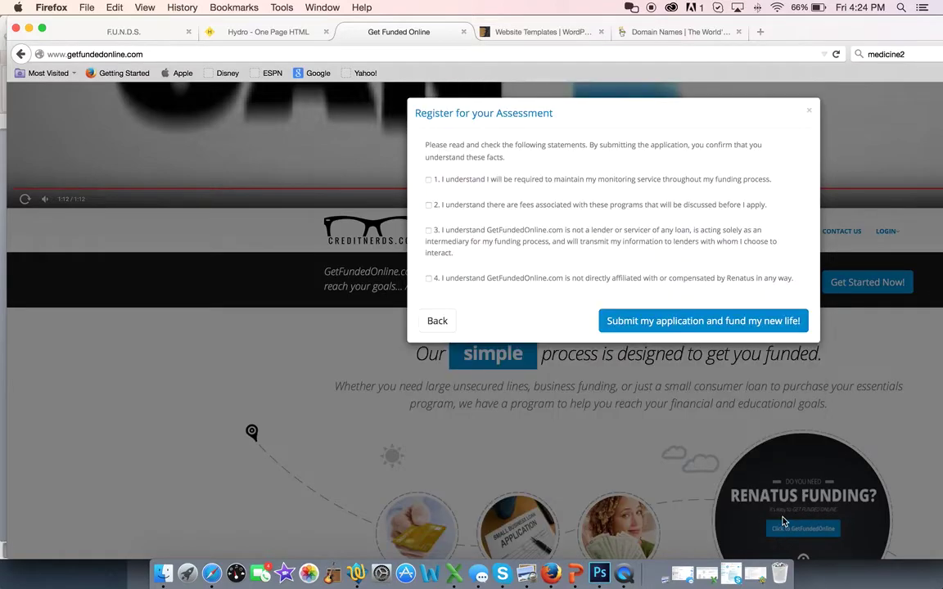
- Tick the monitoring, fees, not-a-lender and Renatus non-affiliation statements, then submit the application
{"action": "left_click", "coordinate": [428, 180]}
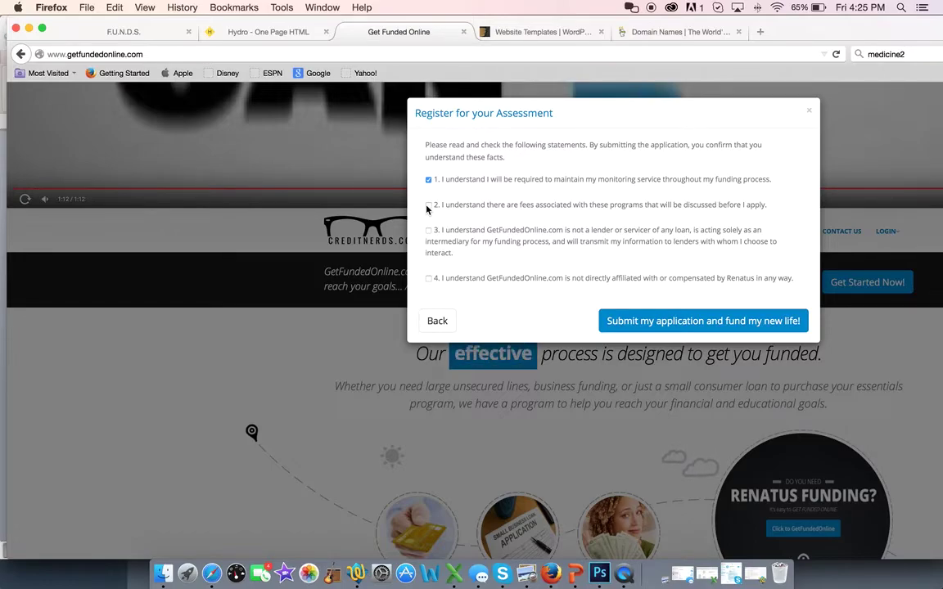
{"action": "left_click", "coordinate": [428, 206]}
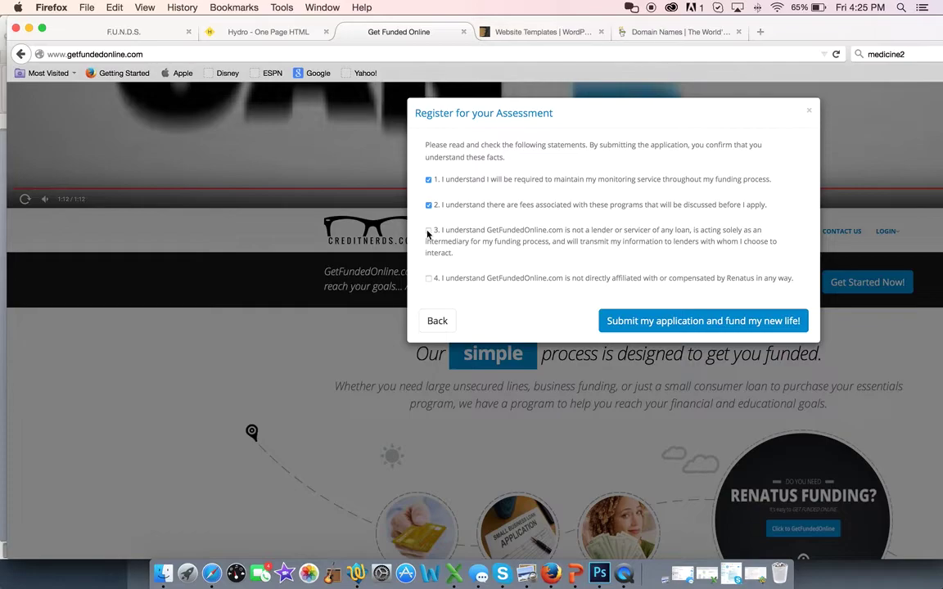
{"action": "left_click", "coordinate": [428, 231]}
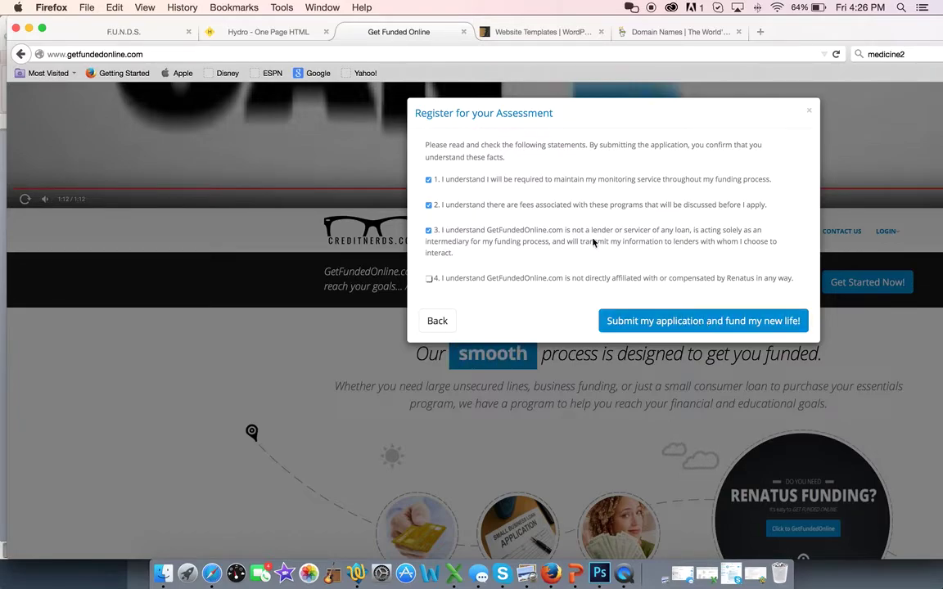
{"action": "left_click", "coordinate": [429, 279]}
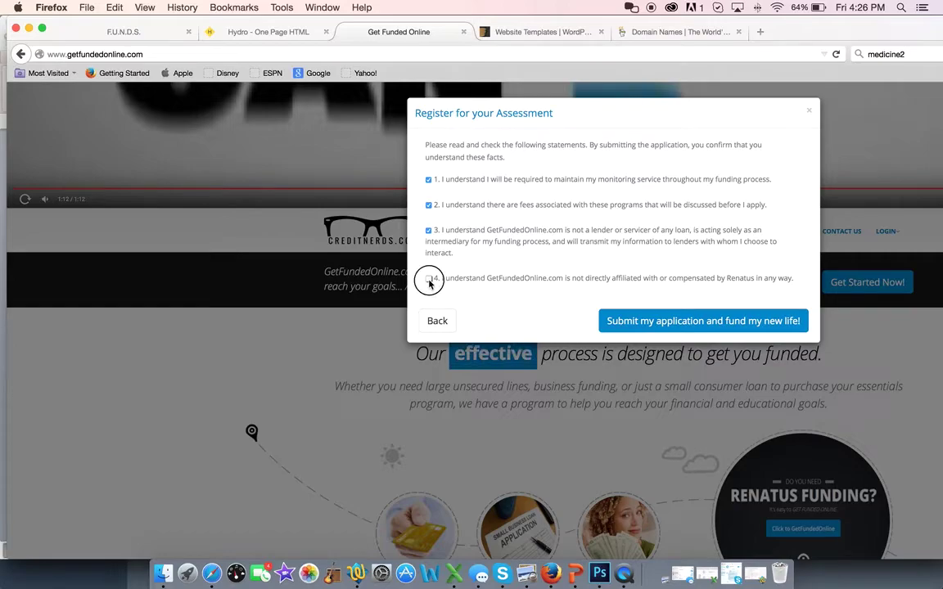
{"action": "left_click", "coordinate": [670, 326]}
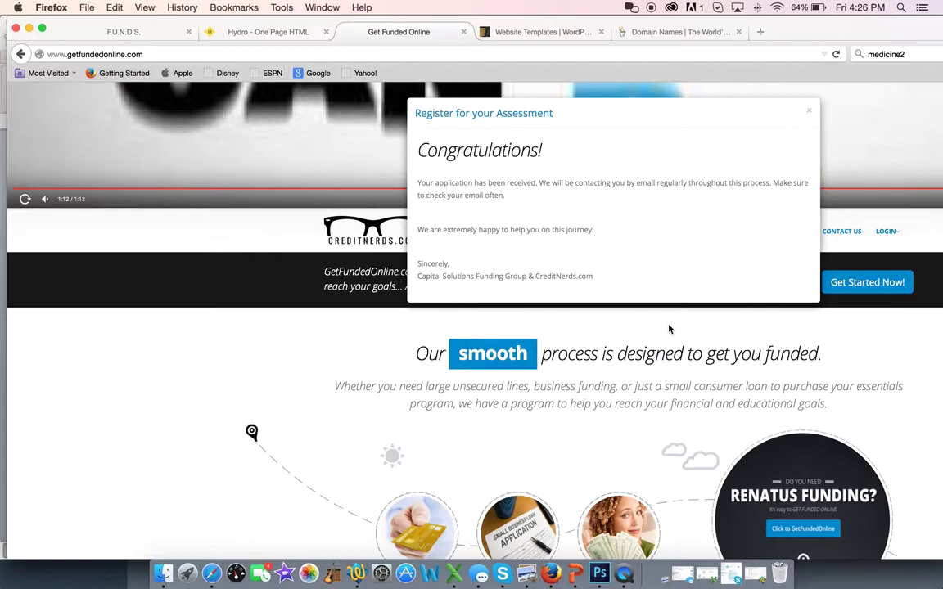
- Dismiss the congratulations message and open IMA Login from the LOGIN menu
{"action": "left_click", "coordinate": [808, 114]}
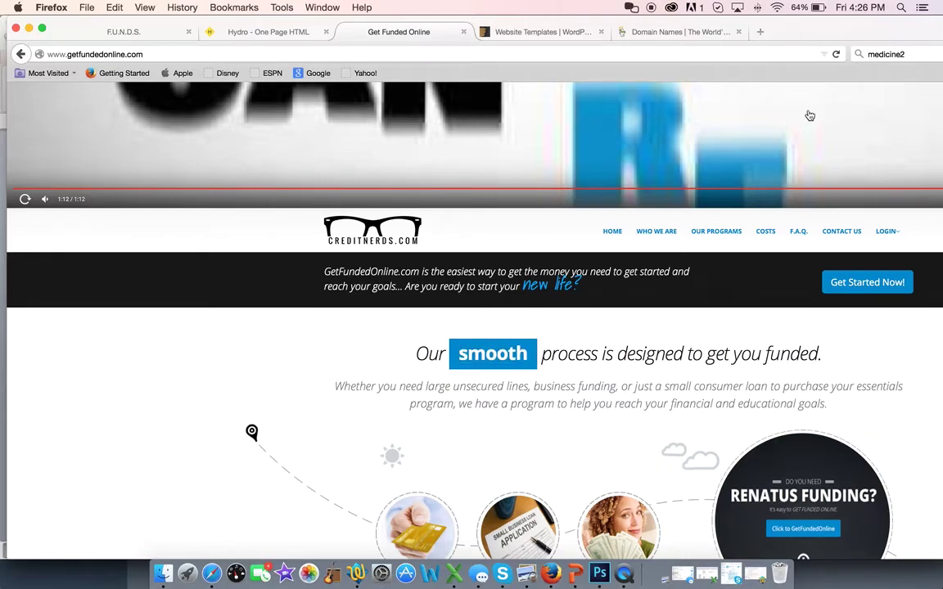
{"action": "mouse_move", "coordinate": [884, 231]}
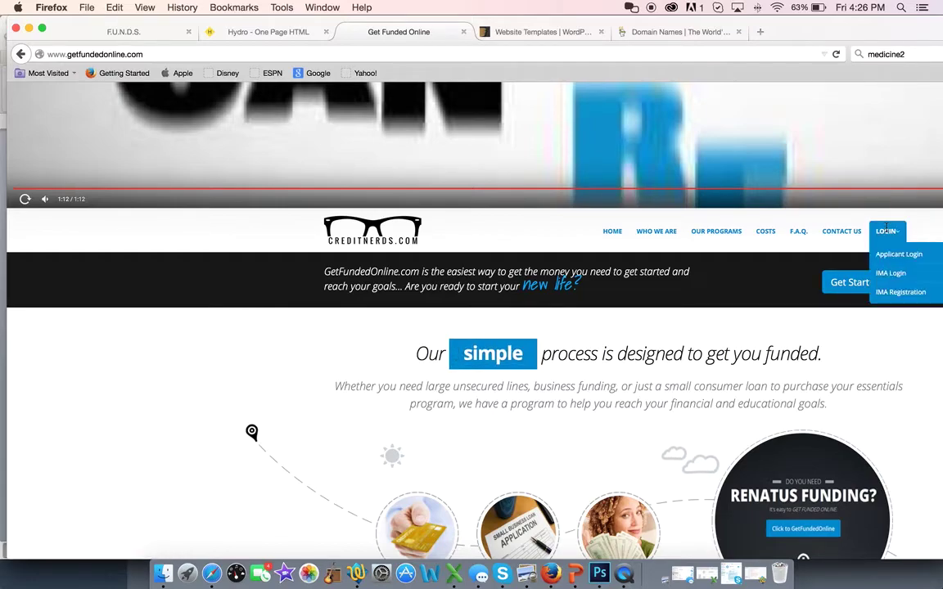
{"action": "left_click", "coordinate": [889, 271]}
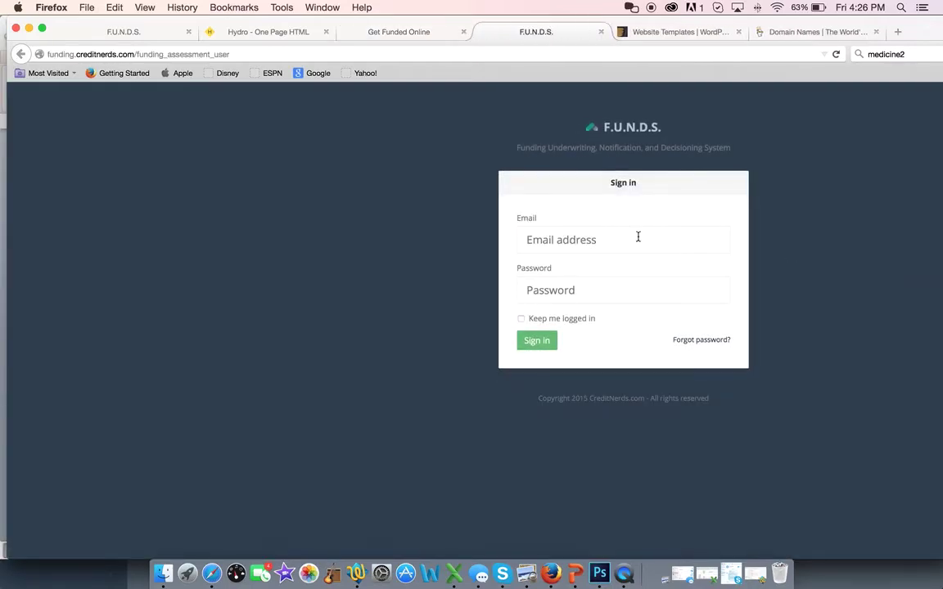
- Sign in to F.U.N.D.S. with the saved IMA email and password
{"action": "left_click", "coordinate": [585, 242]}
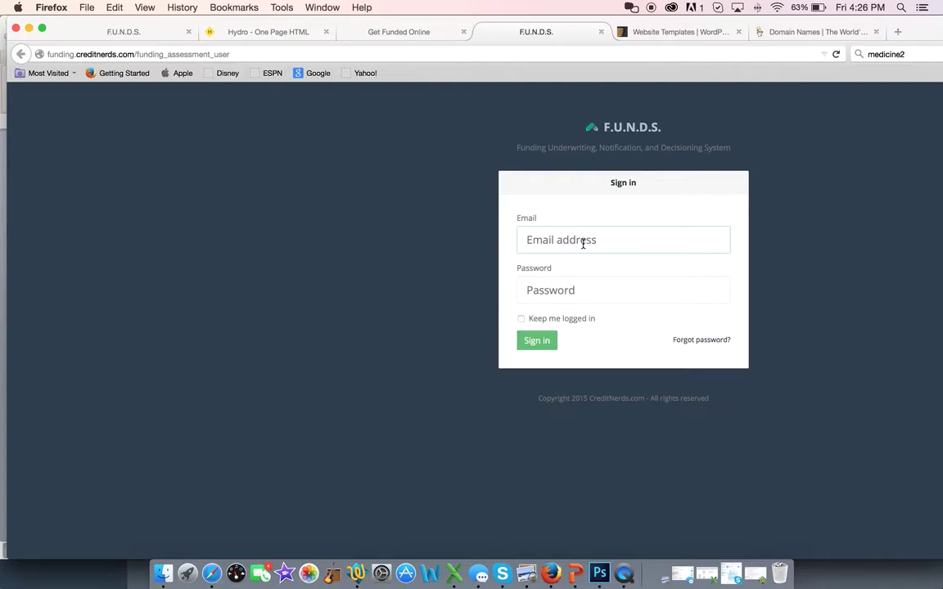
{"action": "type", "text": "im"}
{"action": "left_click", "coordinate": [591, 260]}
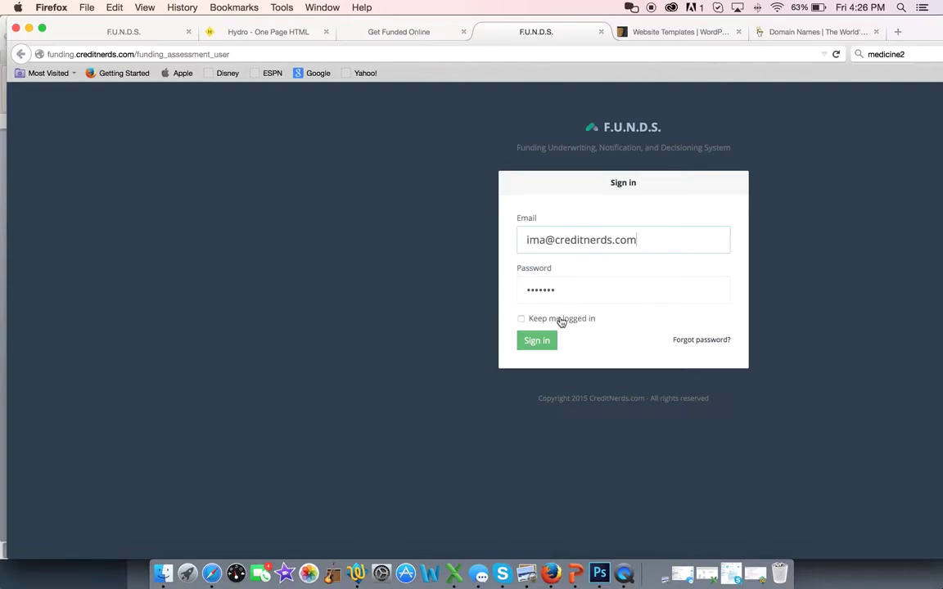
{"action": "left_click", "coordinate": [537, 341]}
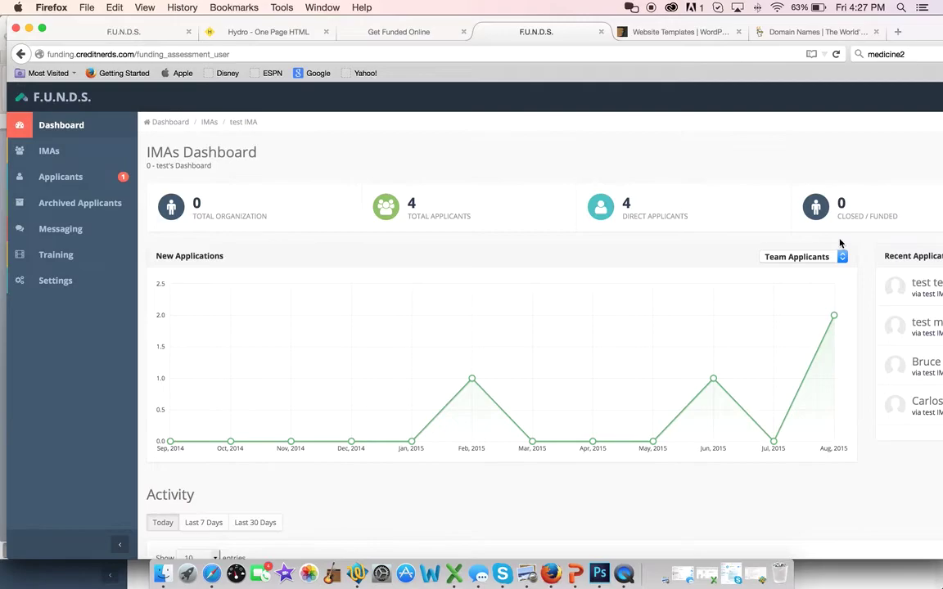
- Make the browser window fill the screen and show the Invite options on the IMAs Dashboard
{"action": "key", "text": "super+minus"}
{"action": "key", "text": "super+minus"}
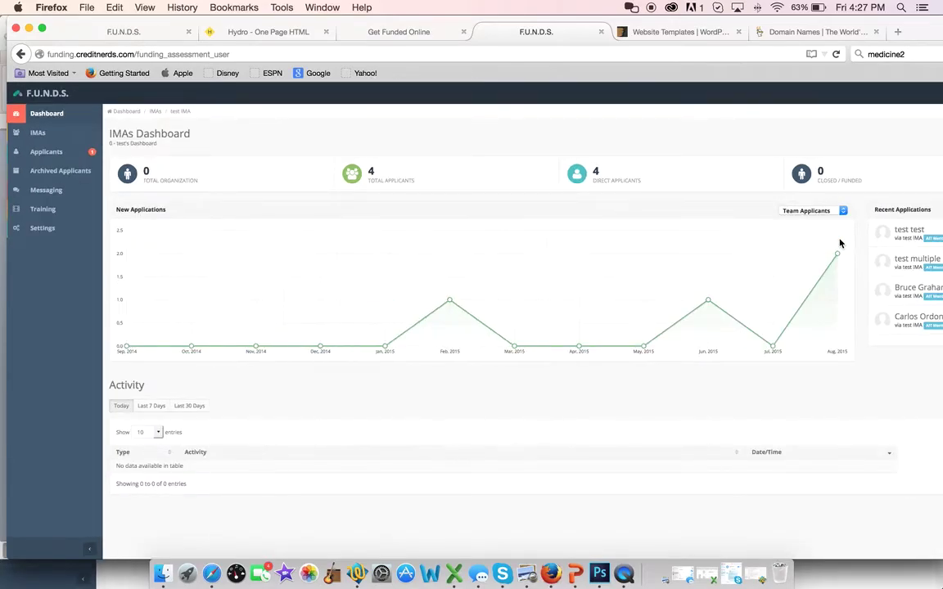
{"action": "key", "text": "super+plus"}
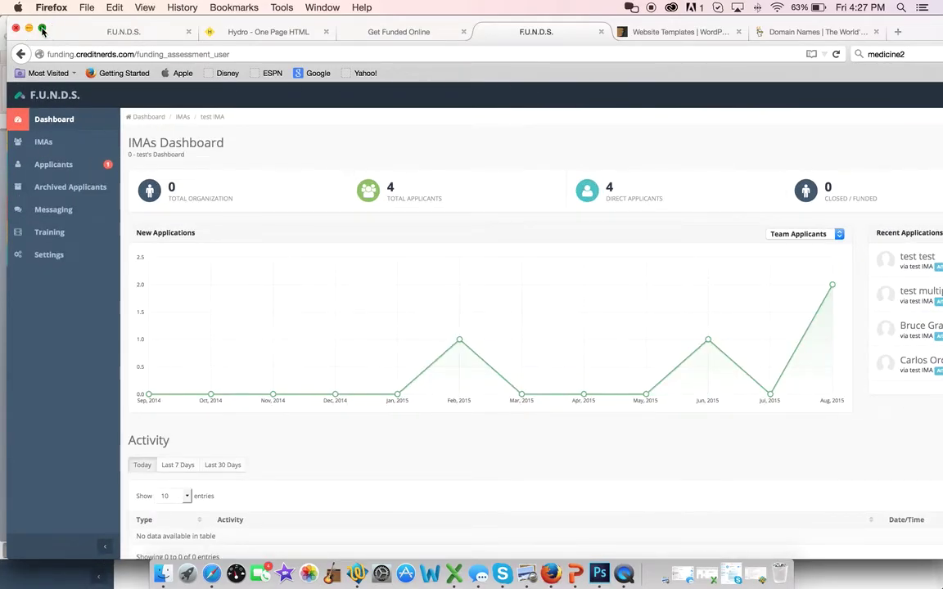
{"action": "left_click", "coordinate": [42, 30]}
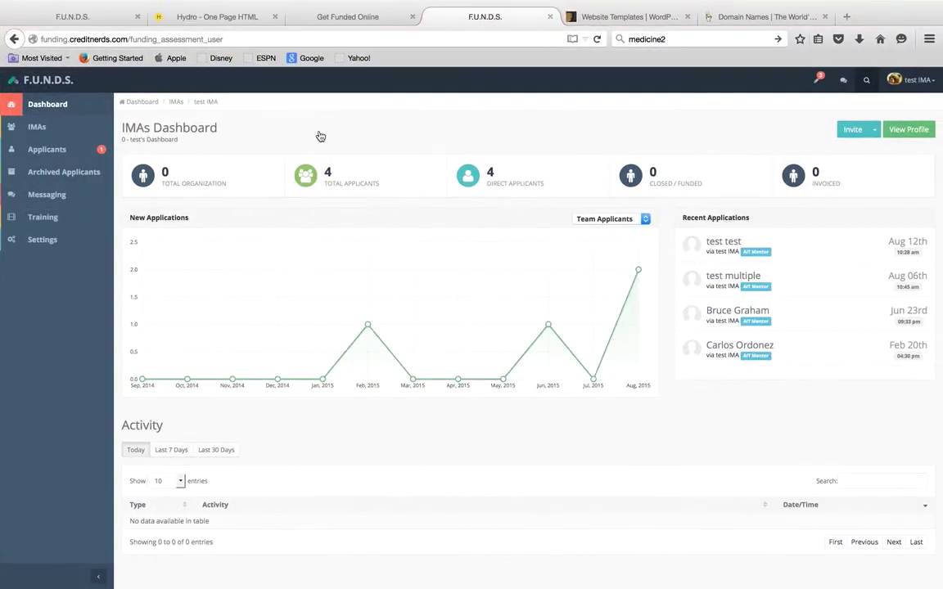
{"action": "left_click", "coordinate": [874, 131]}
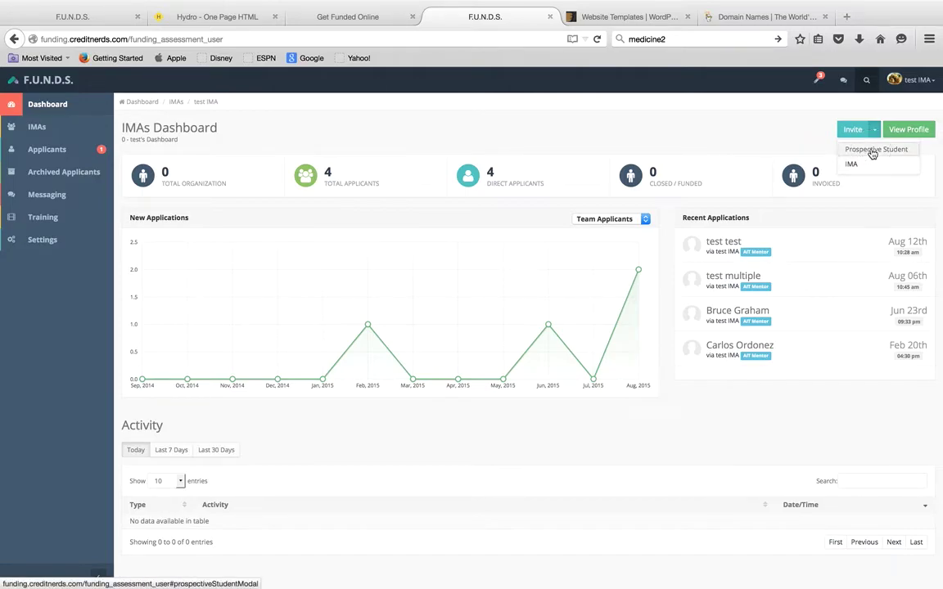
- Open the Prospective Student invitation form, cancel it, and log out of the IMA account
{"action": "left_click", "coordinate": [871, 151]}
{"action": "left_click", "coordinate": [362, 199]}
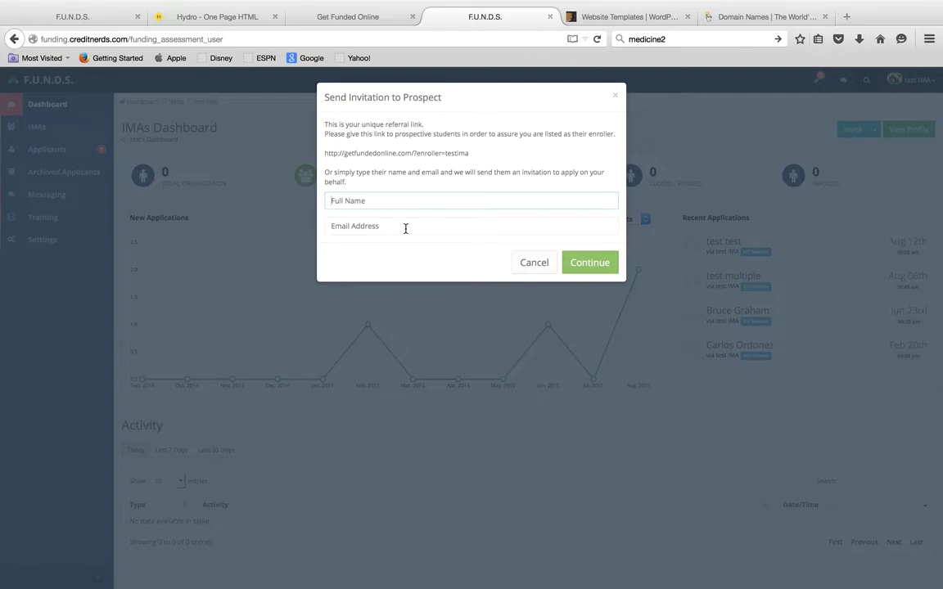
{"action": "left_click", "coordinate": [533, 261]}
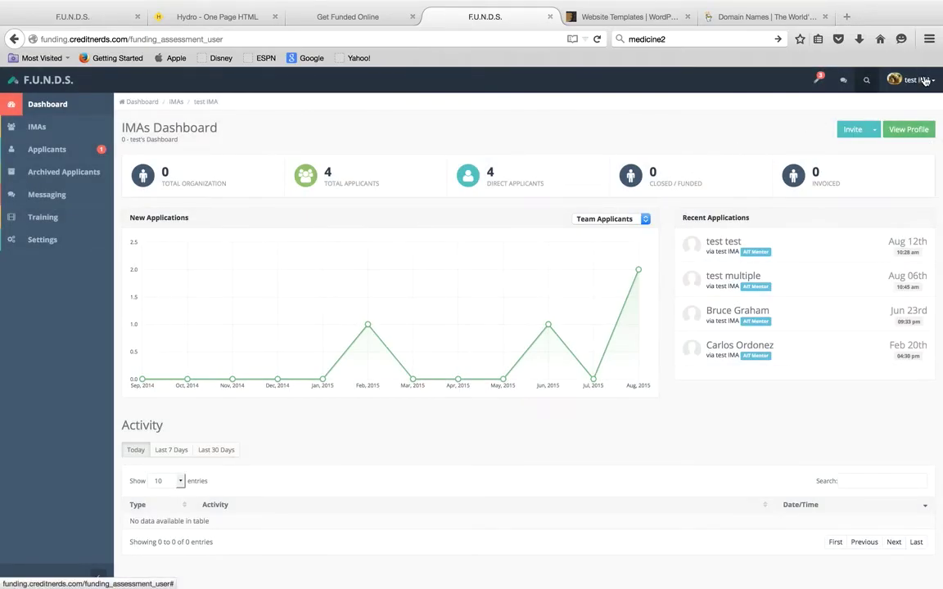
{"action": "left_click", "coordinate": [904, 79]}
{"action": "left_click", "coordinate": [880, 167]}
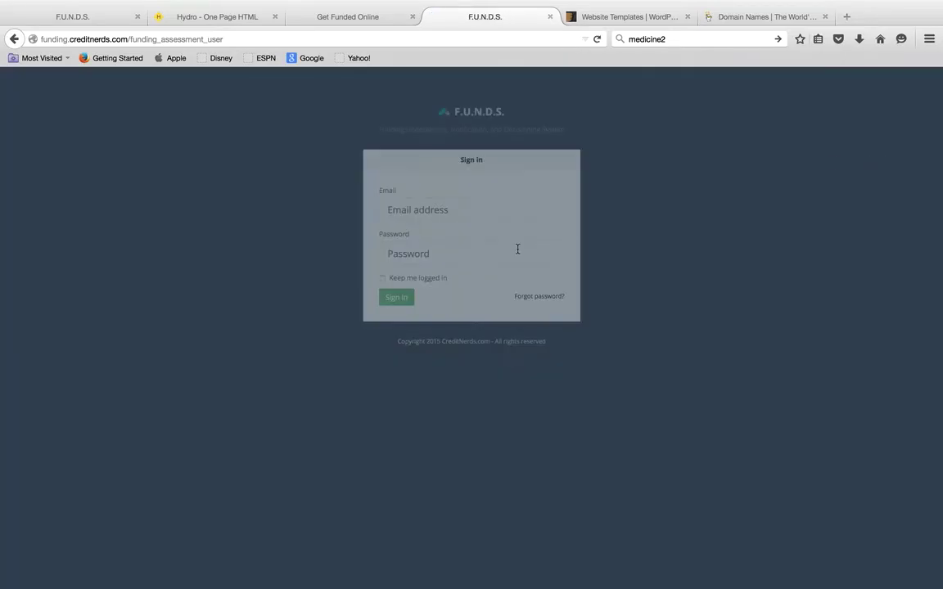
- Sign in with the saved applicant login, open My Assessment, and view the credit inquiries
{"action": "left_click", "coordinate": [429, 207]}
{"action": "type", "text": "app"}
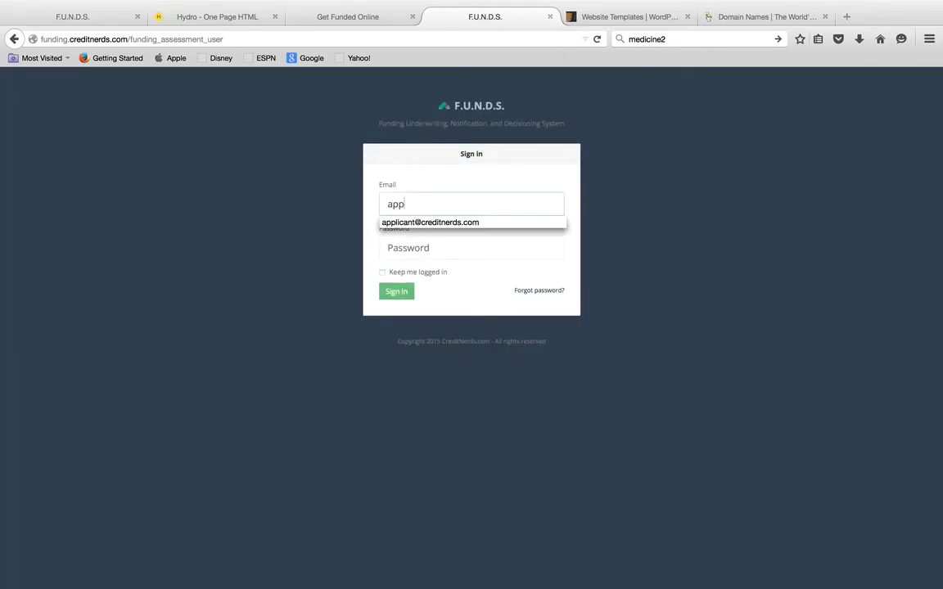
{"action": "left_click", "coordinate": [426, 223]}
{"action": "left_click", "coordinate": [396, 291]}
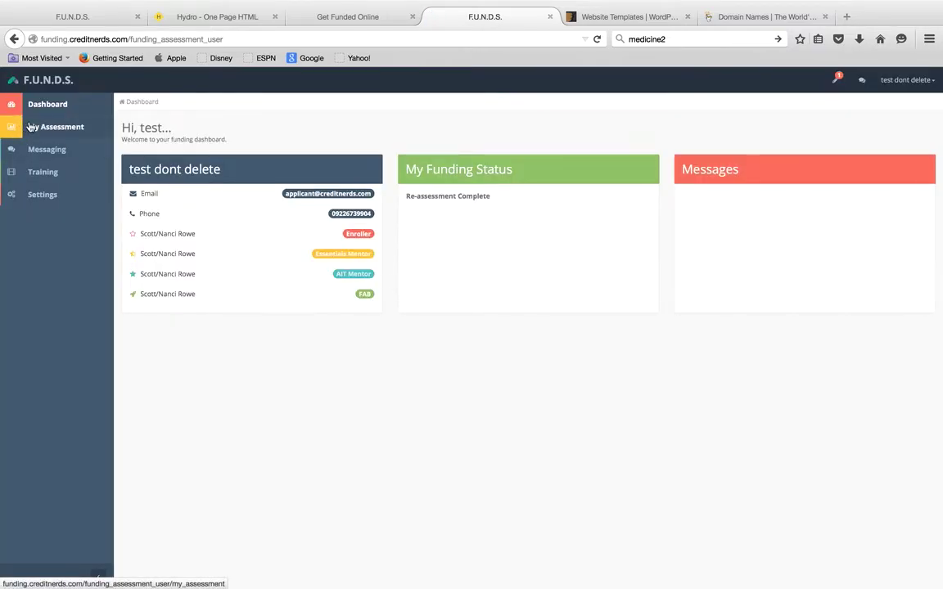
{"action": "left_click", "coordinate": [43, 131]}
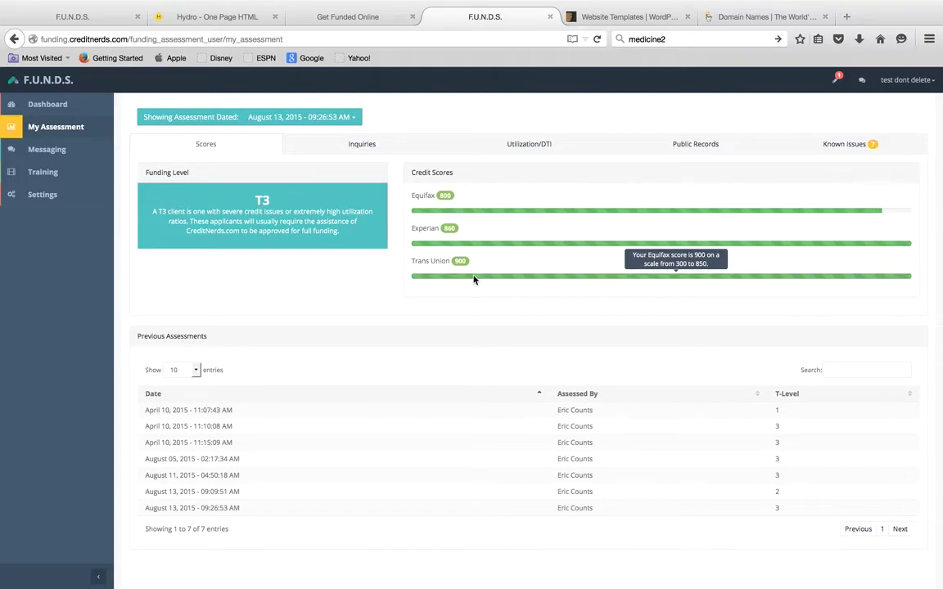
{"action": "left_click", "coordinate": [352, 147]}
- Review the Utilization/DTI, Public Records and Known Issues tabs, then open the applicant's Messaging
{"action": "left_click", "coordinate": [524, 144]}
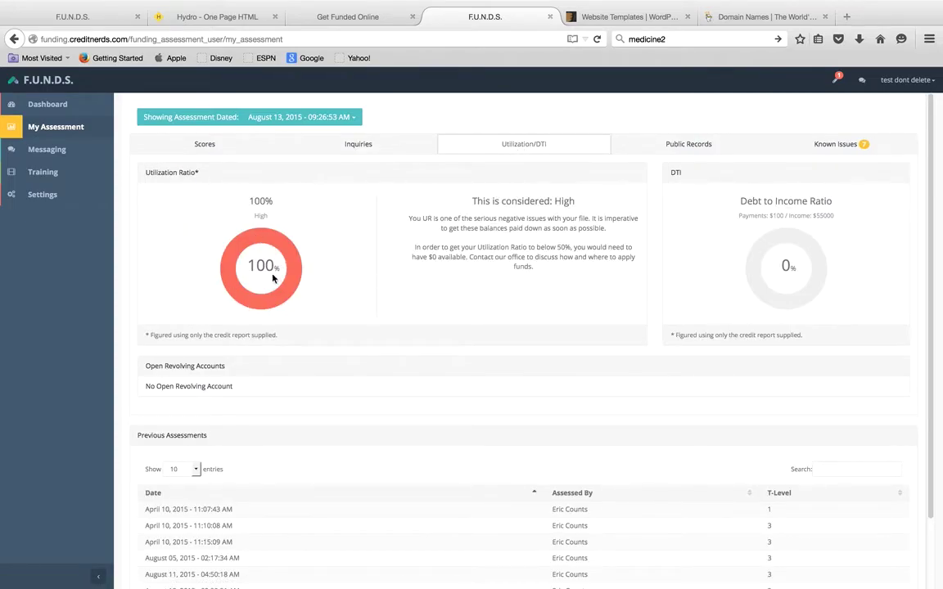
{"action": "left_click", "coordinate": [680, 144]}
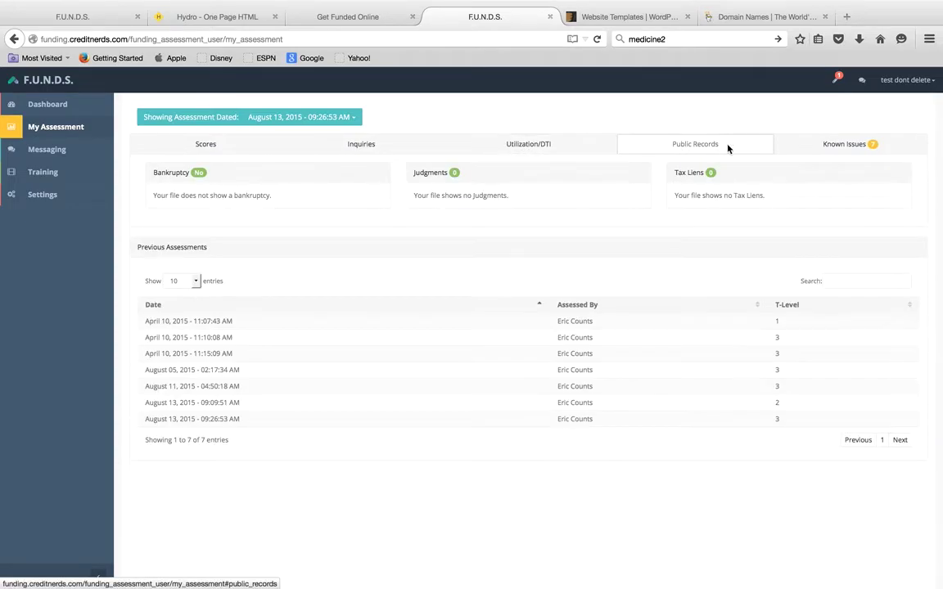
{"action": "left_click", "coordinate": [827, 150]}
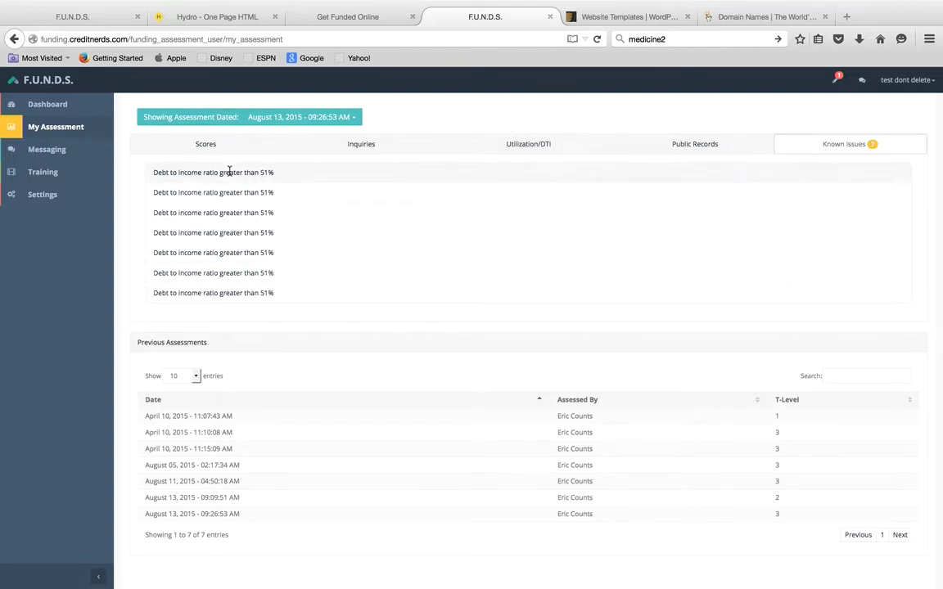
{"action": "left_click", "coordinate": [52, 151]}
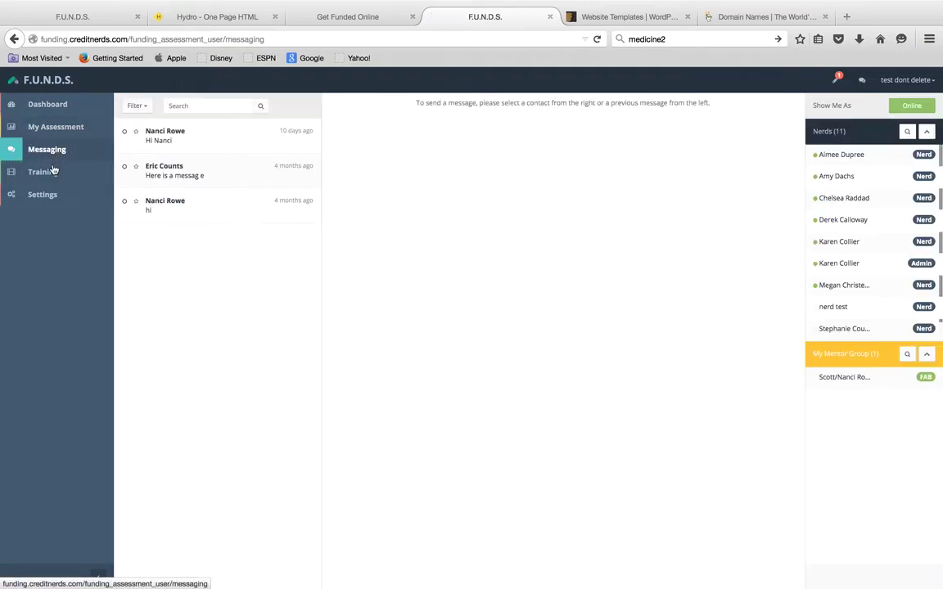
- View the three-video Training page, then scroll down the GetFundedOnline homepage in its tab
{"action": "left_click", "coordinate": [50, 177]}
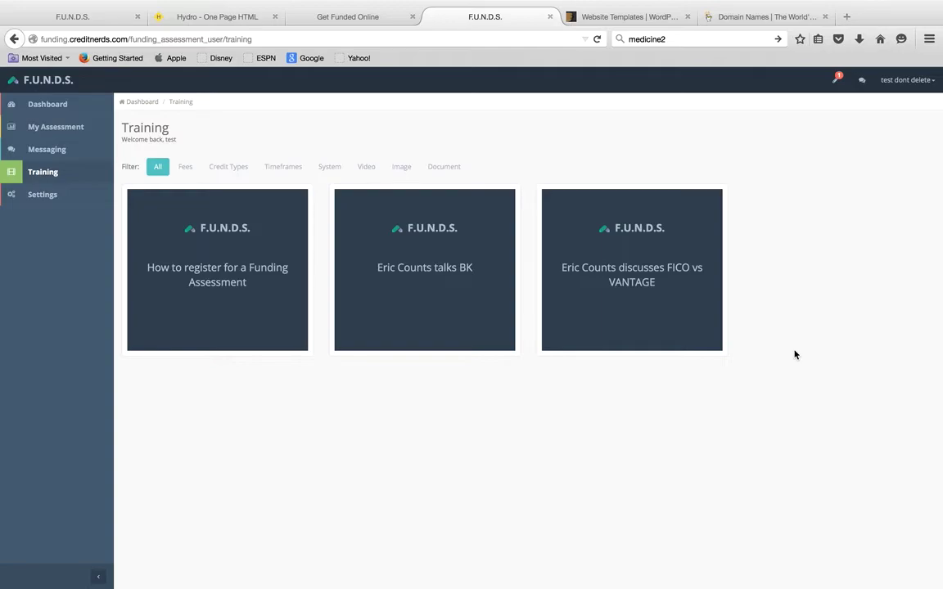
{"action": "left_click", "coordinate": [340, 28]}
{"action": "scroll", "coordinate": [414, 321], "scroll_direction": "down", "scroll_amount": 3}
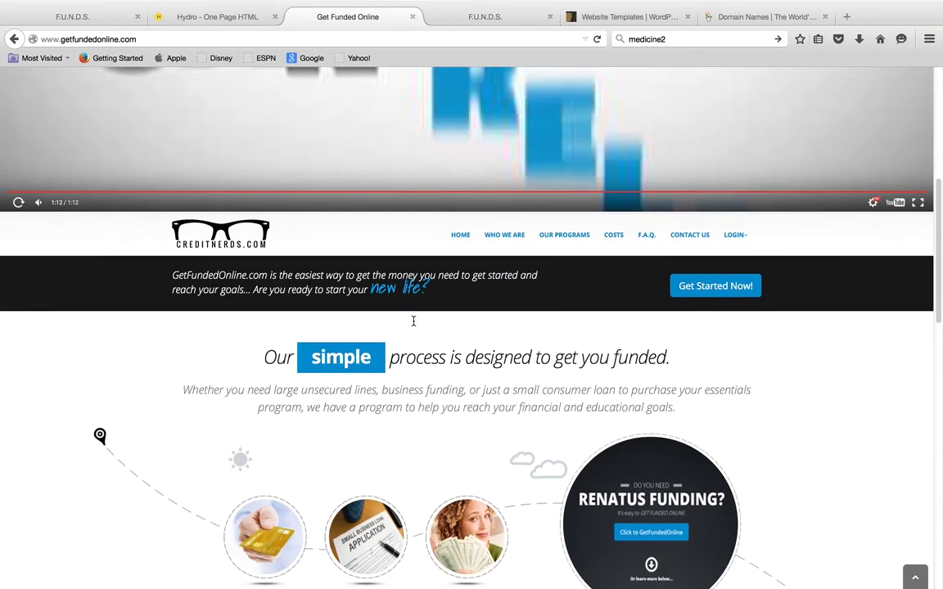
{"action": "scroll", "coordinate": [413, 321], "scroll_direction": "down", "scroll_amount": 1}
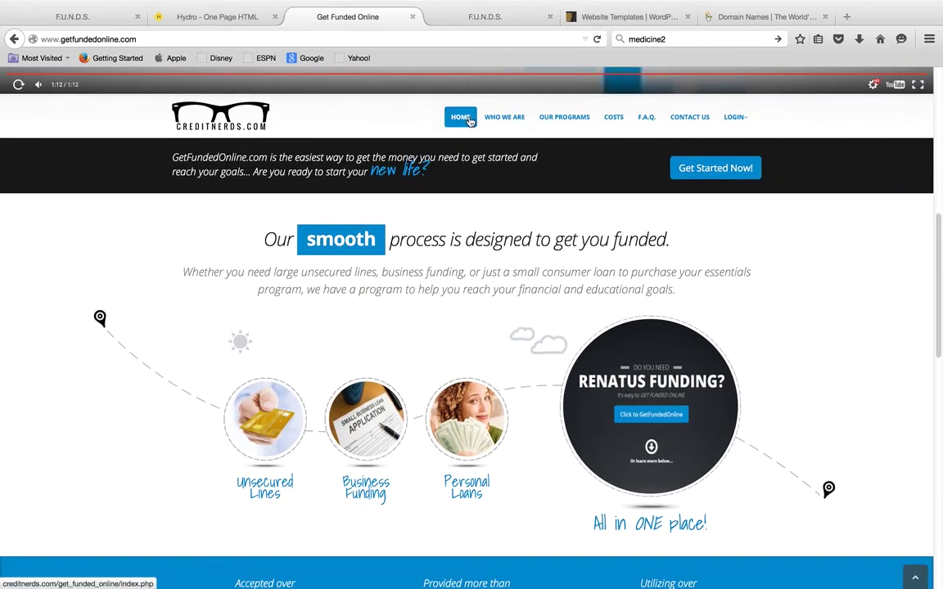